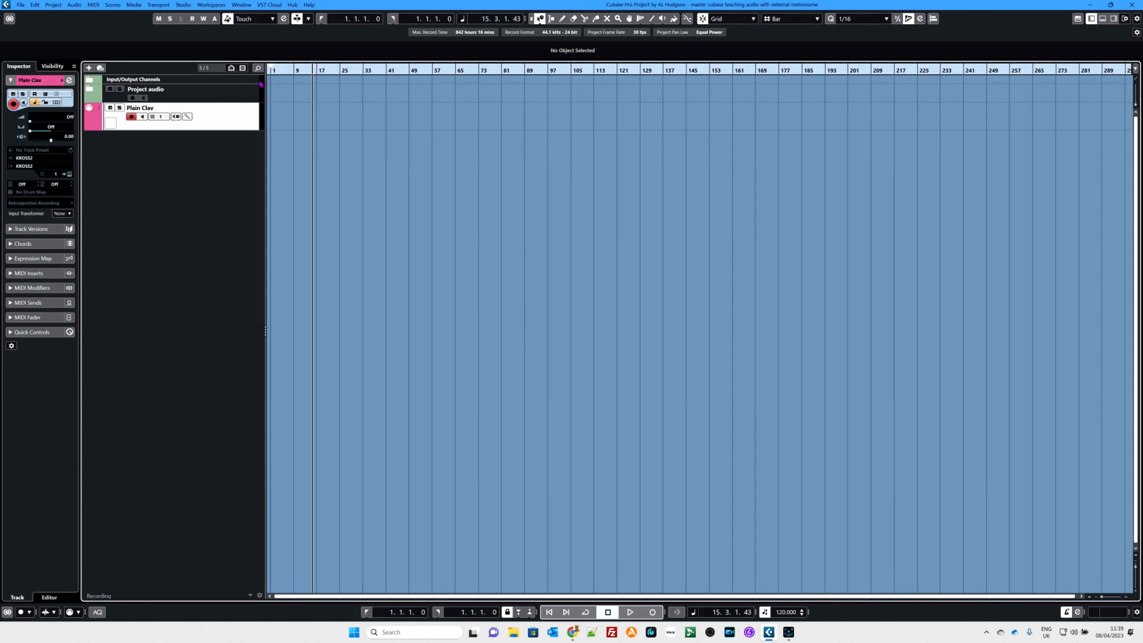
- Record a nine-bar MIDI part on the Plain Clav track, starting from the project start
key("period")
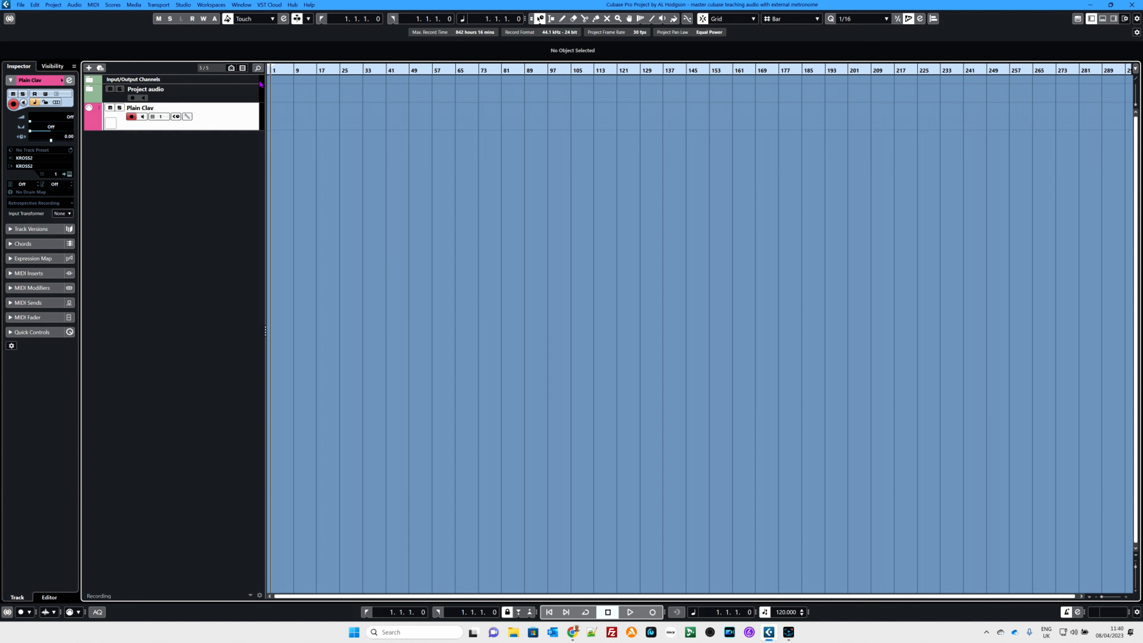
key("F2")
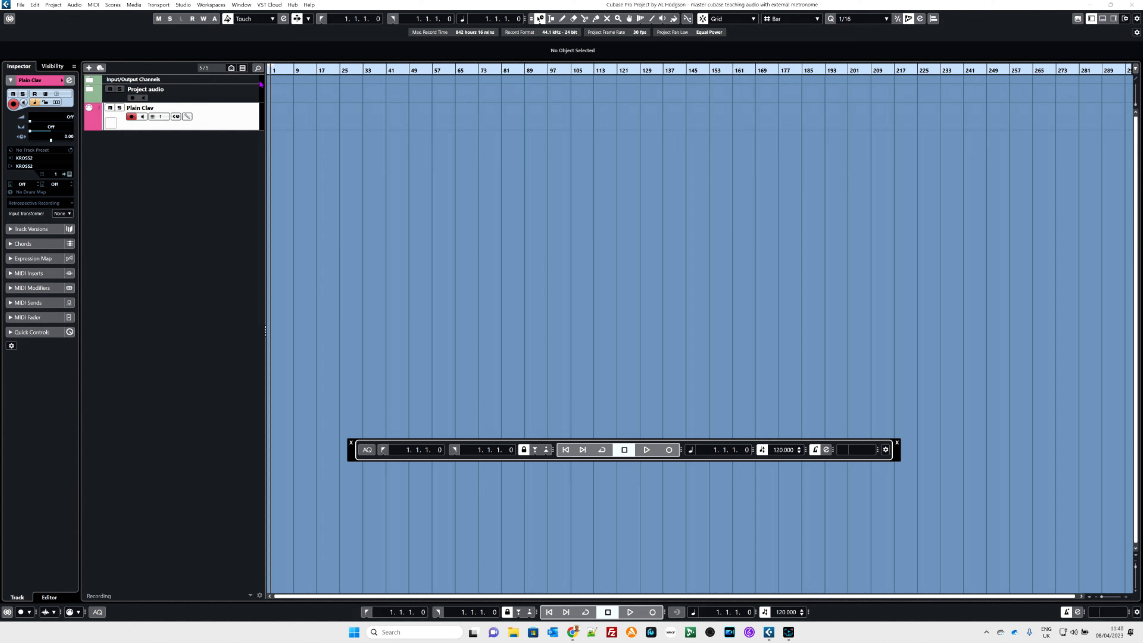
key("F2")
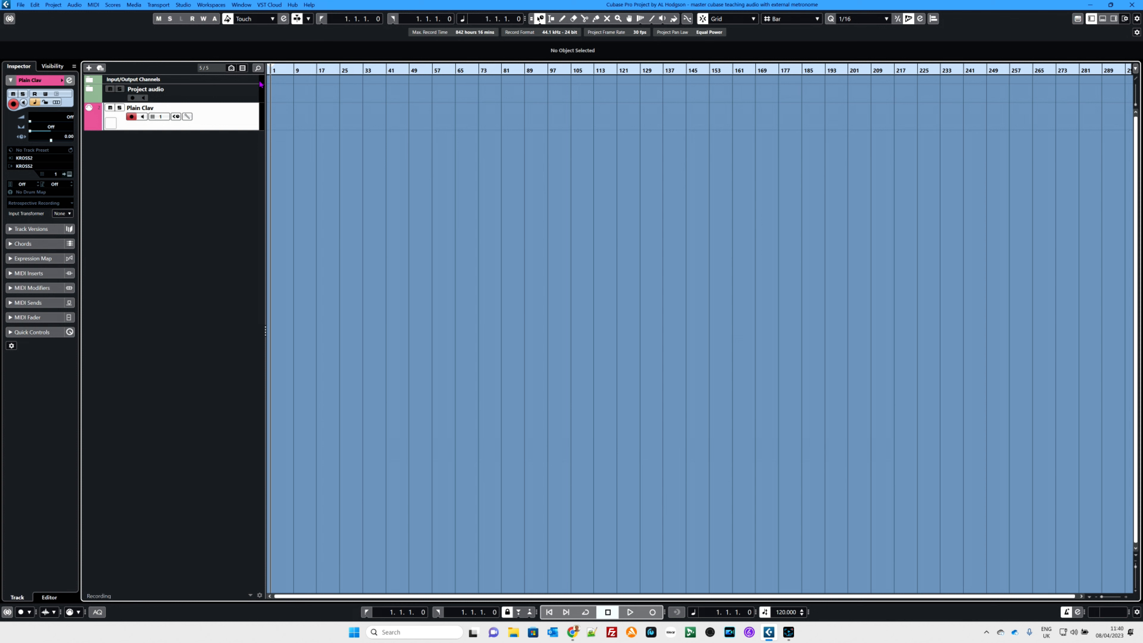
key("KP_Multiply")
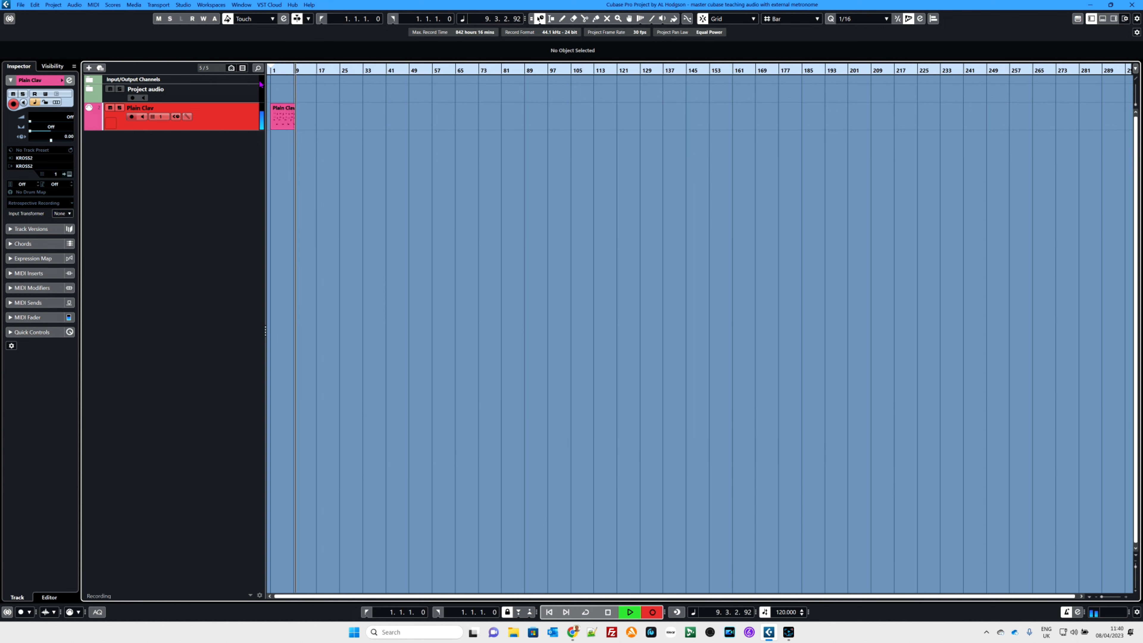
key("space")
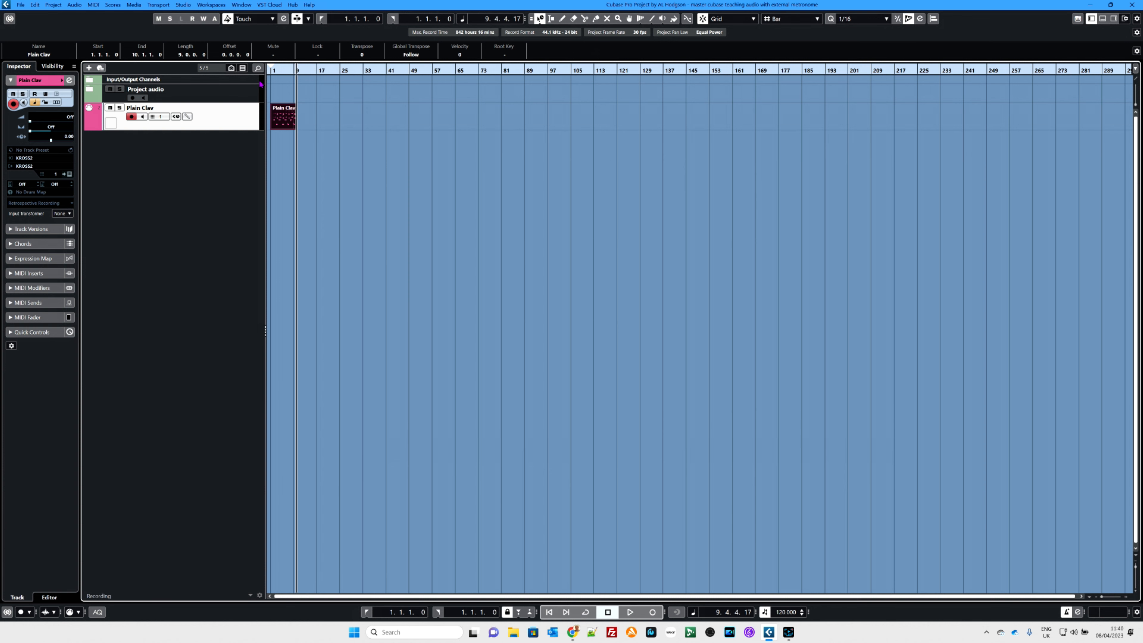
- Zoom the timeline horizontally around the recorded Plain Clav part and enlarge the track heights so its notes are readable
key("h")
key("h")
key("h")
key("h")
key("h")
key("h")
key("h")
key("h")
key("h")
key("h")
key("h")
key("h")
key("h")
key("h")
key("h")
key("h")
key("h")
key("h")
key("h")
key("h")
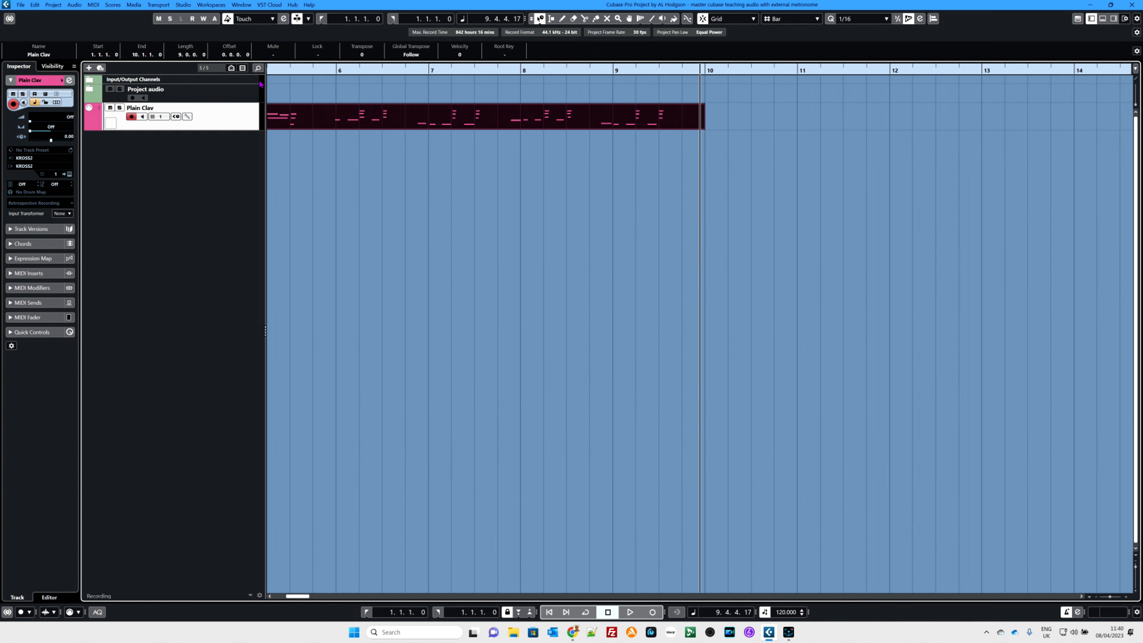
key("g")
key("g")
key("g")
key("g")
key("g")
key("g")
key("g")
key("g")
key("g")
key("g")
key("h")
key("h")
key("h")
key("h")
key("h")
key("h")
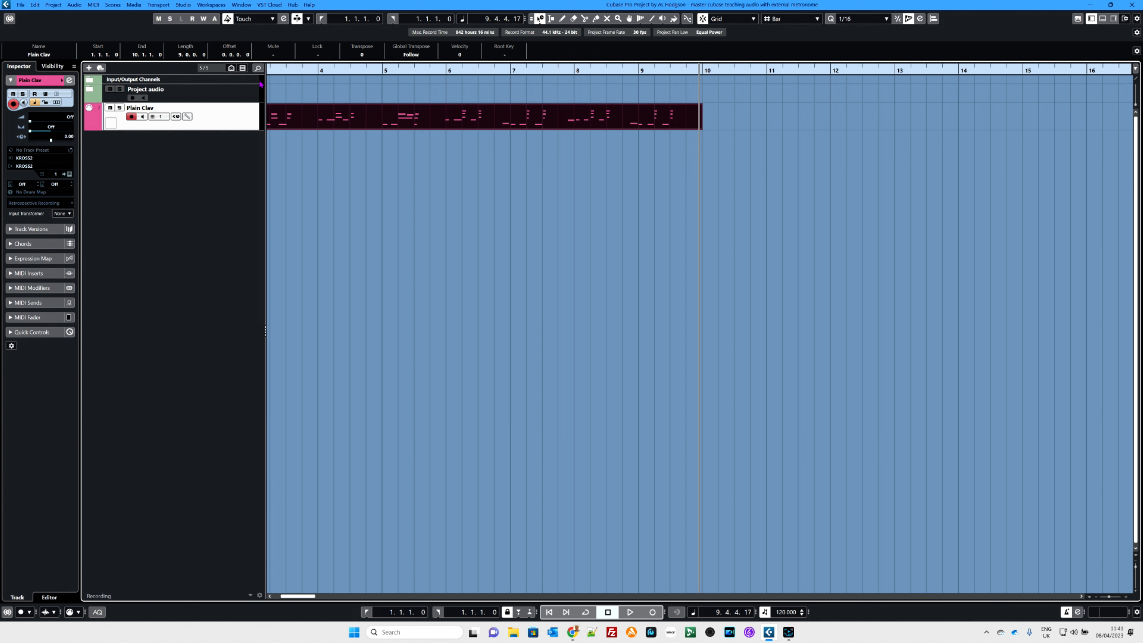
key("shift+h")
key("shift+h")
key("shift+h")
key("shift+h")
key("shift+h")
key("shift+h")
key("shift+h")
key("shift+h")
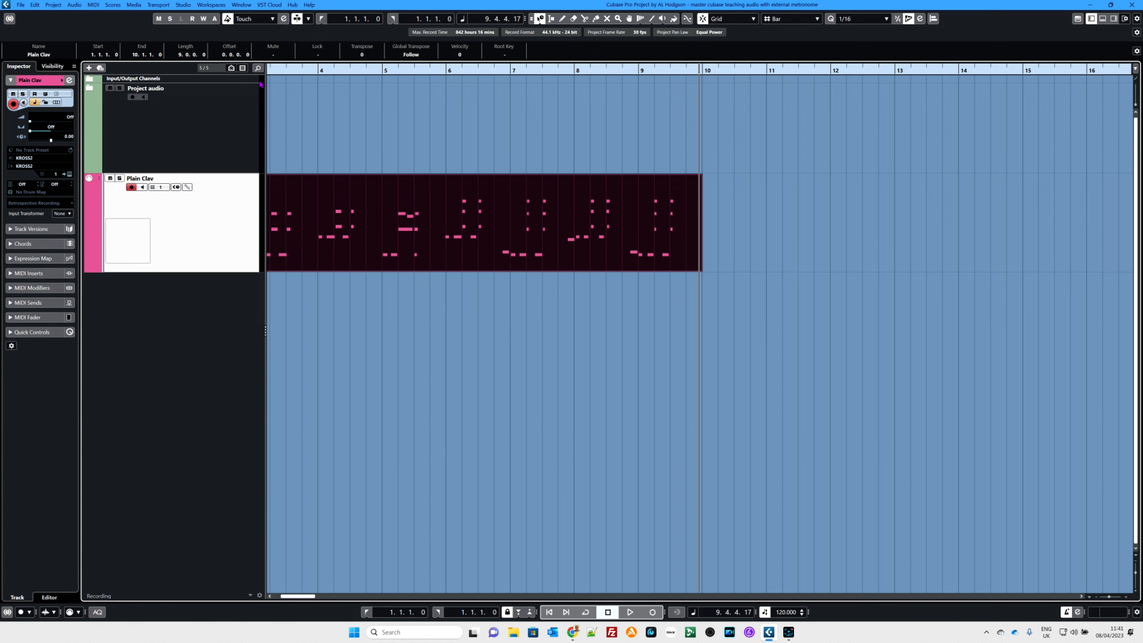
- Play back the recorded Plain Clav part from the project start and stop in bar 3
key("space")
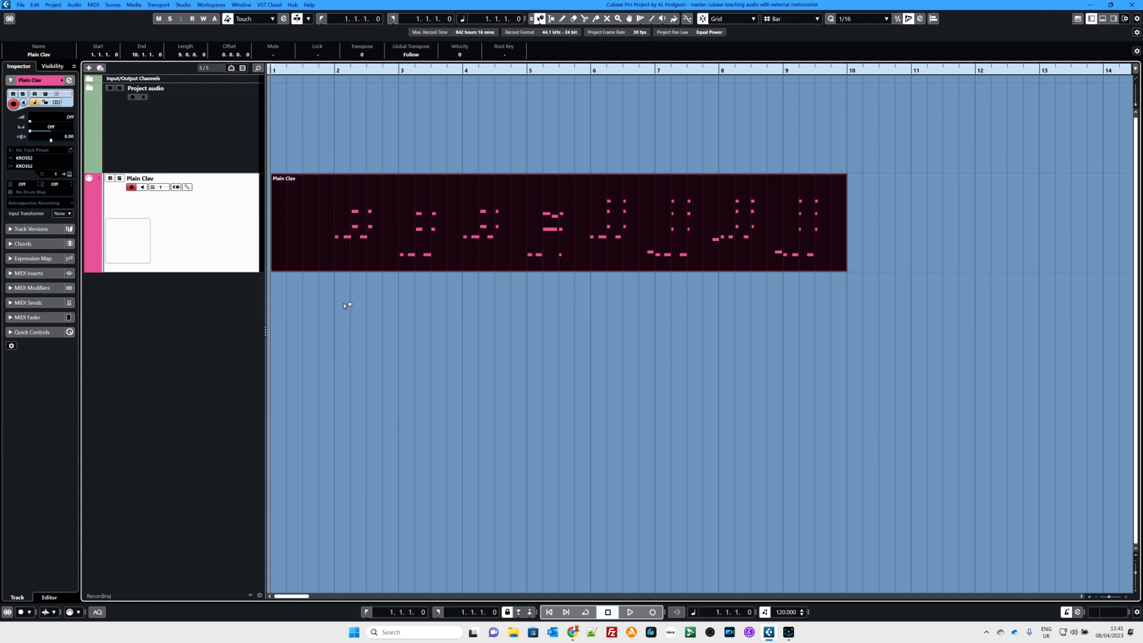
key("KP_Add")
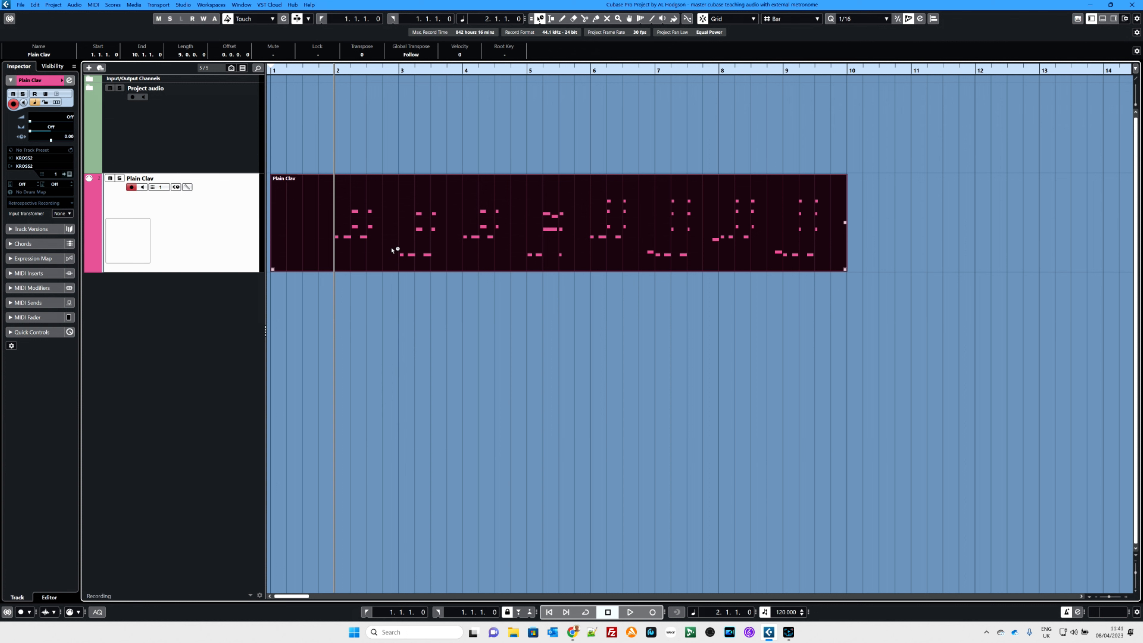
key("space")
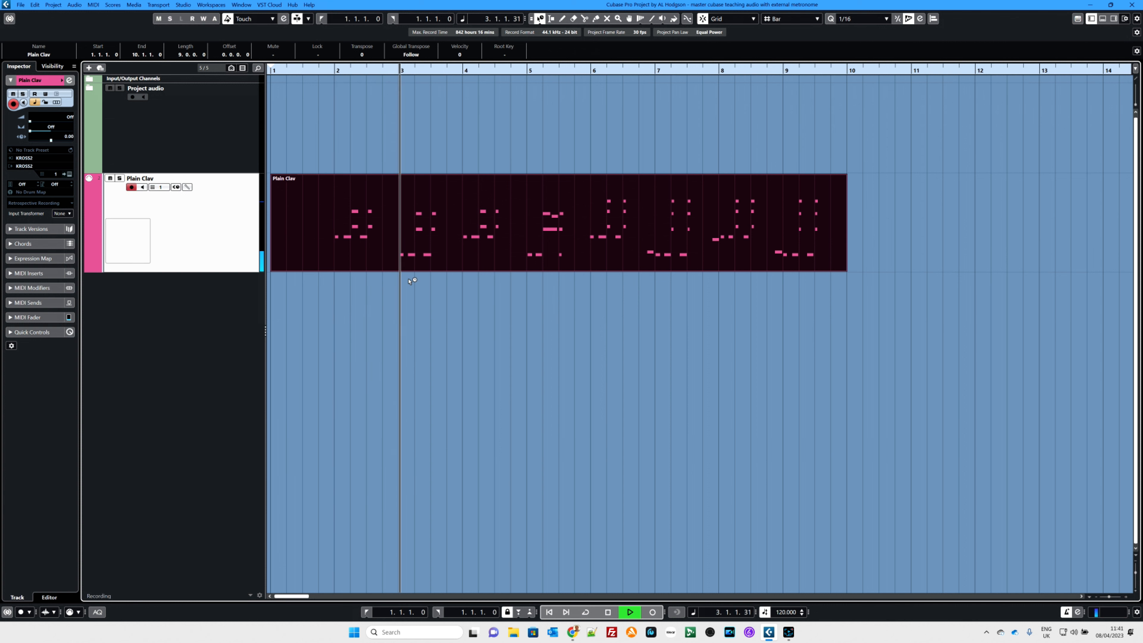
key("space")
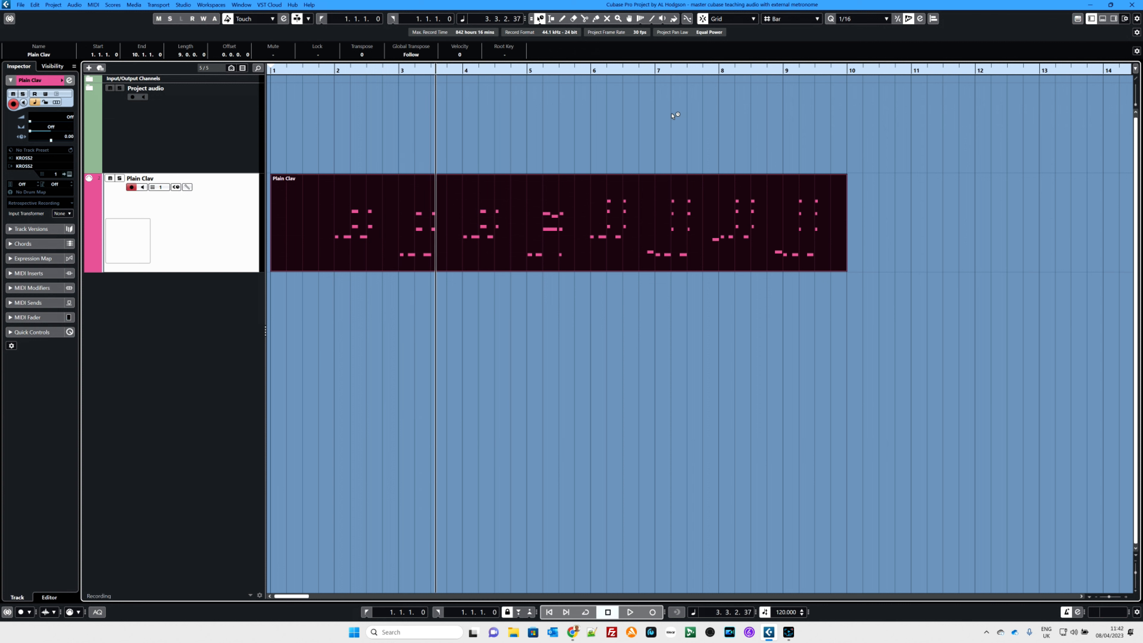
- Quantize the Plain Clav part to 1/8 notes and audition it from bar 2
left_click(848, 20)
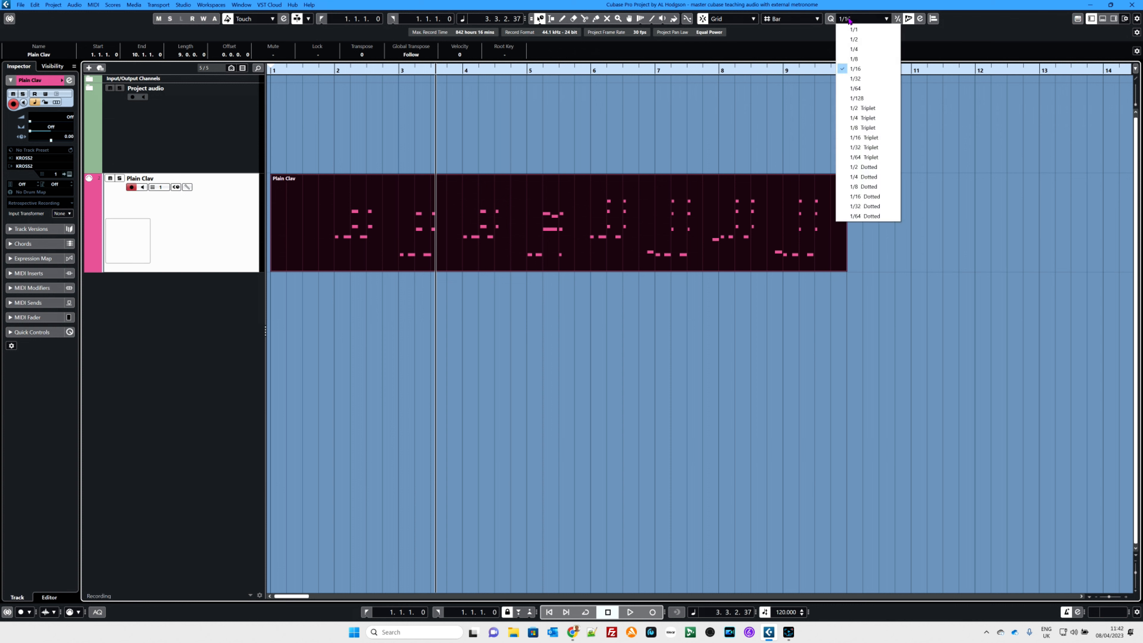
left_click(855, 59)
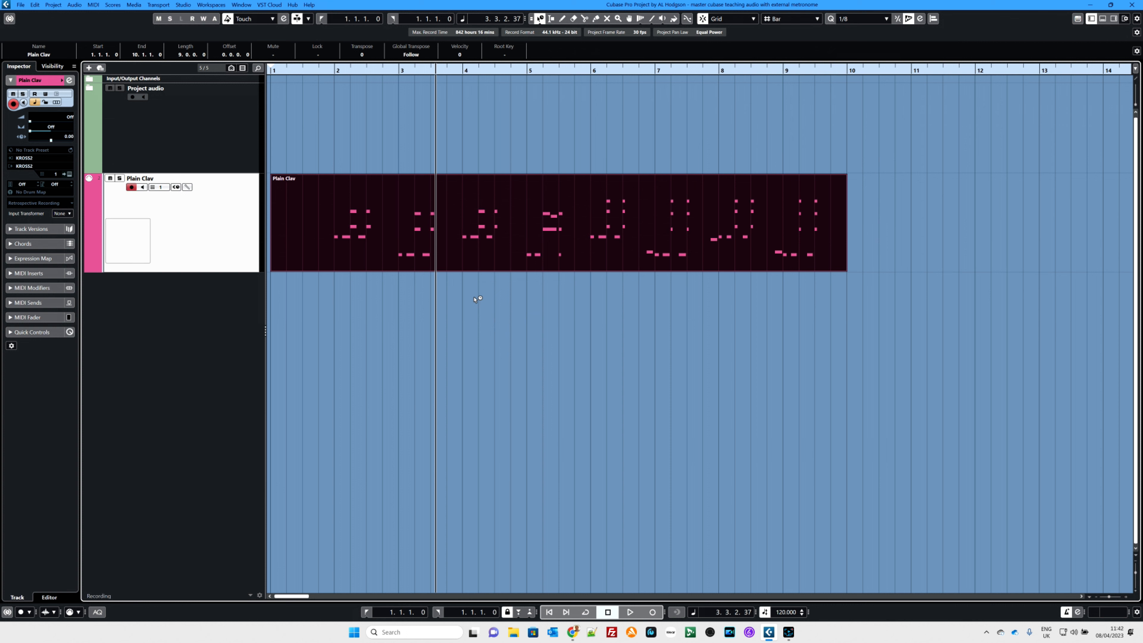
left_click(337, 72)
key("space")
left_click(406, 188)
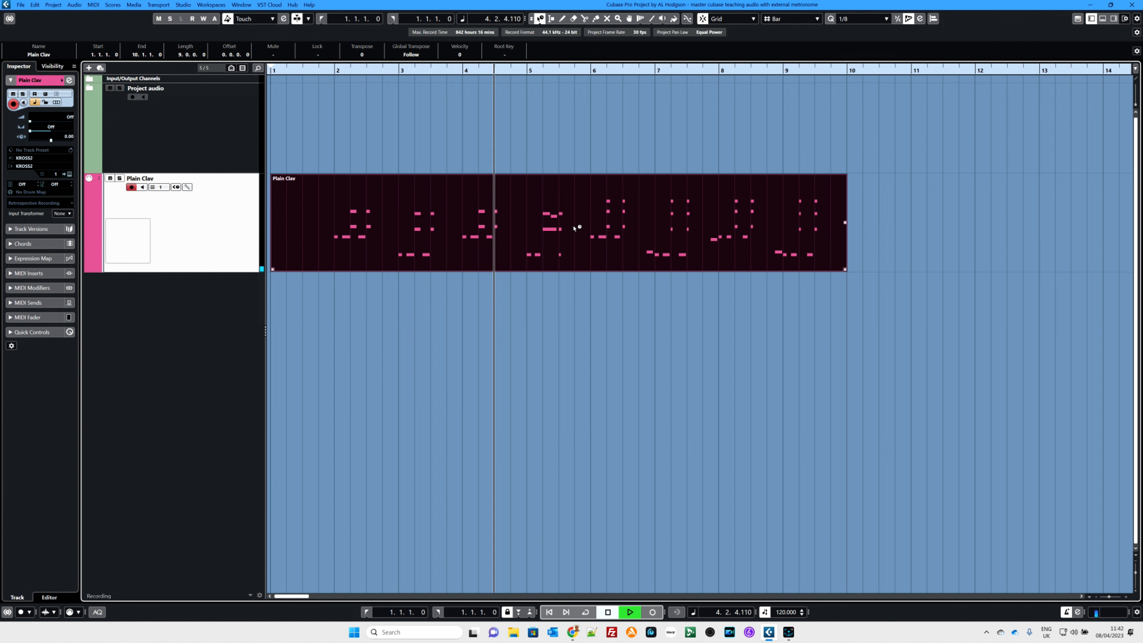
key("space")
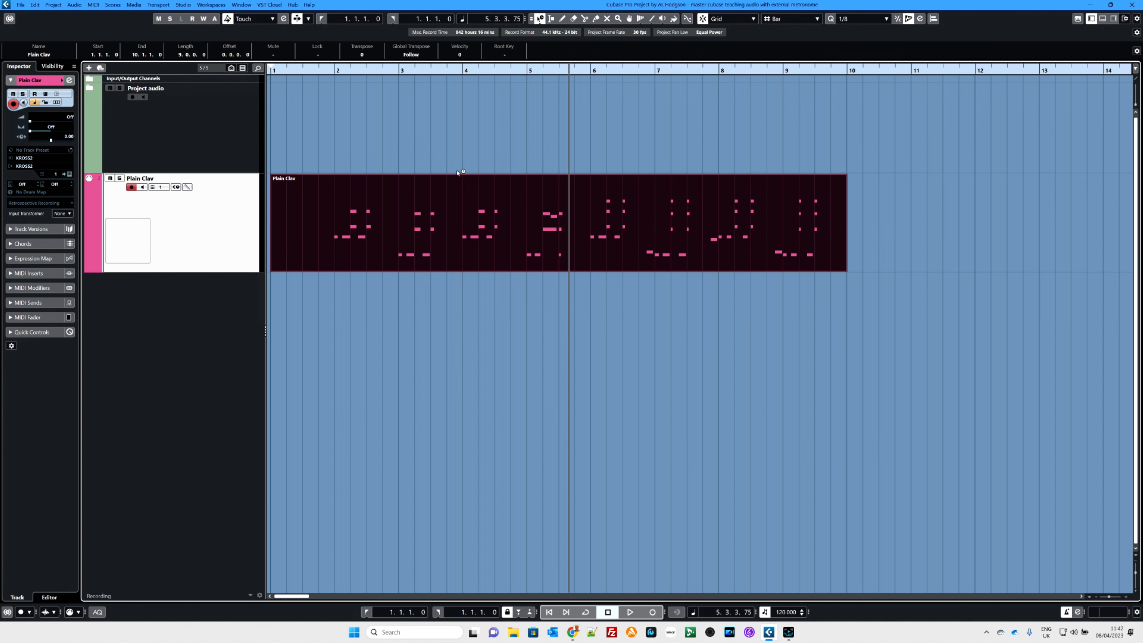
- Split the Plain Clav part at bar 2 and erase only the empty first bar
key("3")
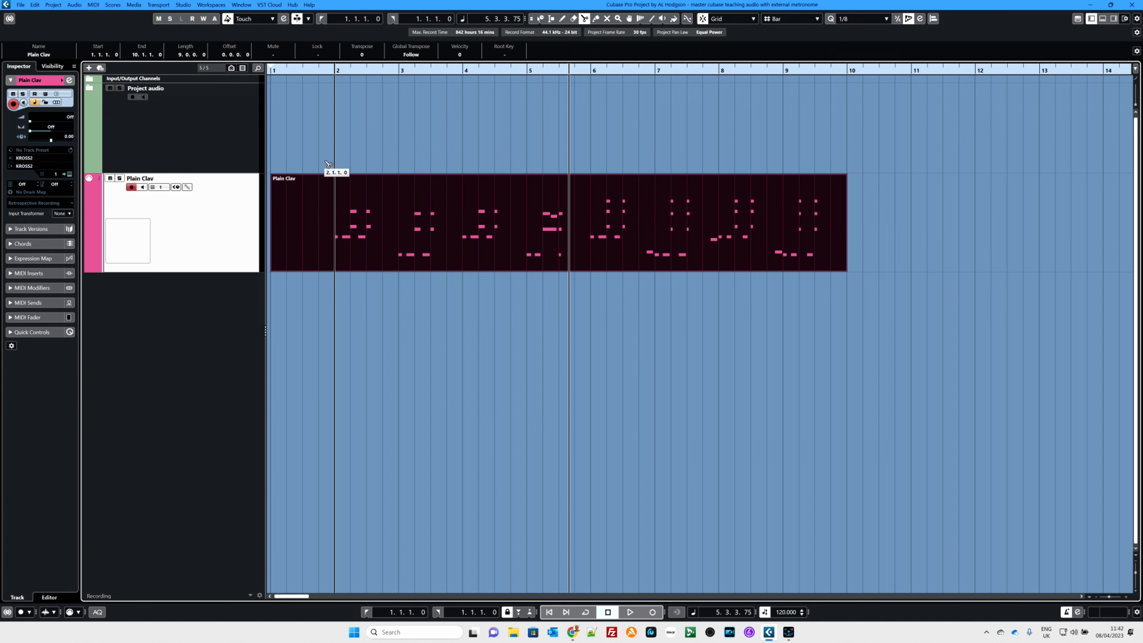
left_click(337, 242)
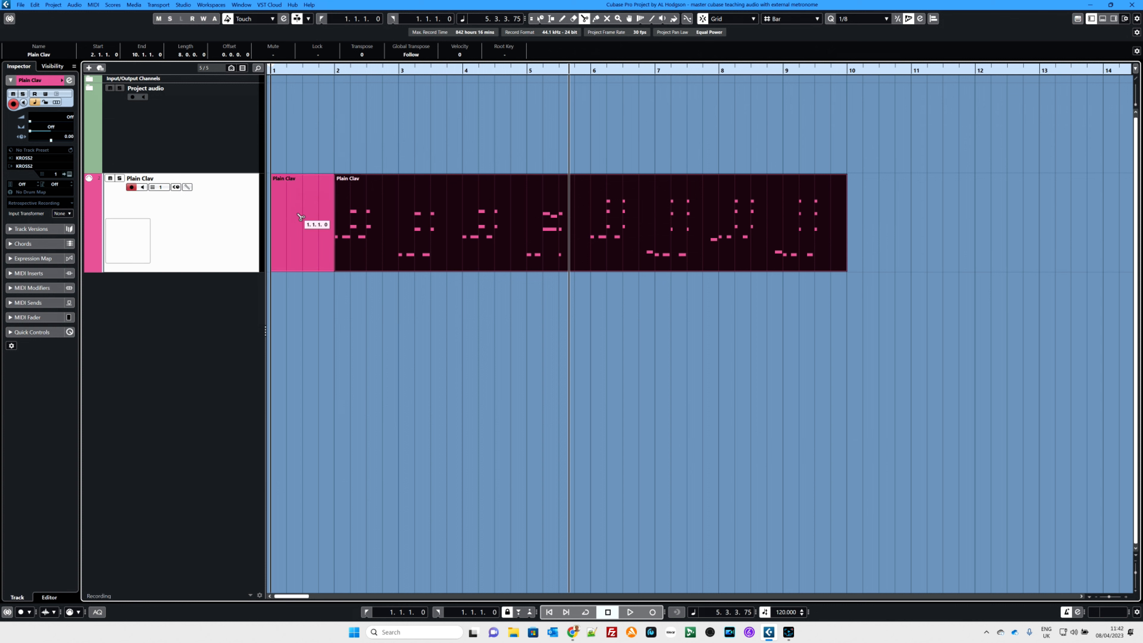
key("5")
left_click(303, 206)
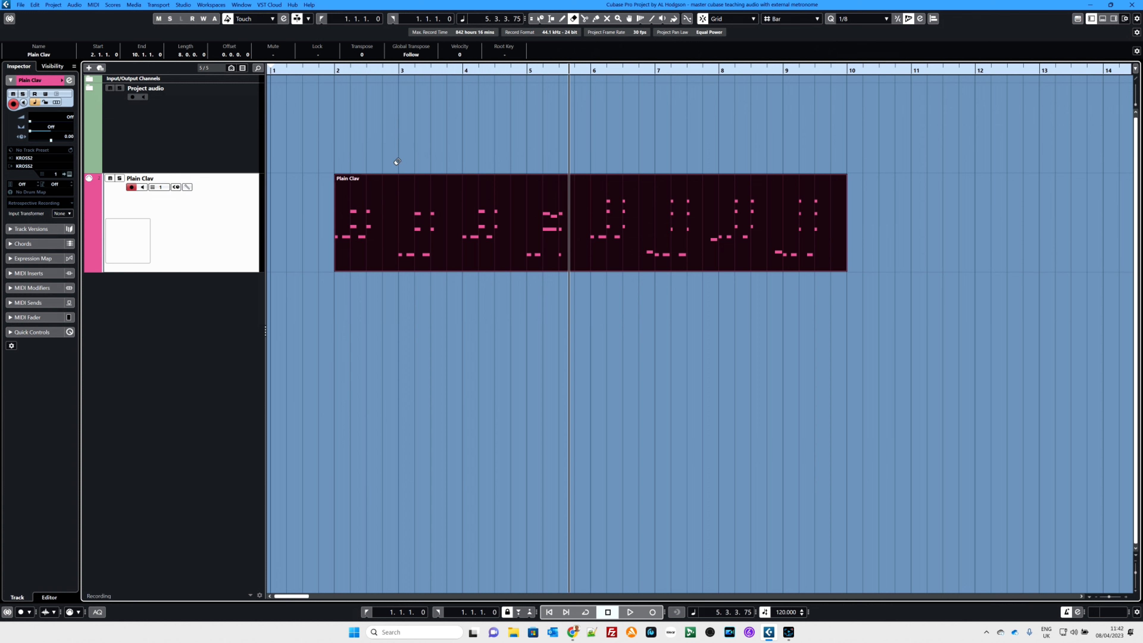
left_click(402, 201)
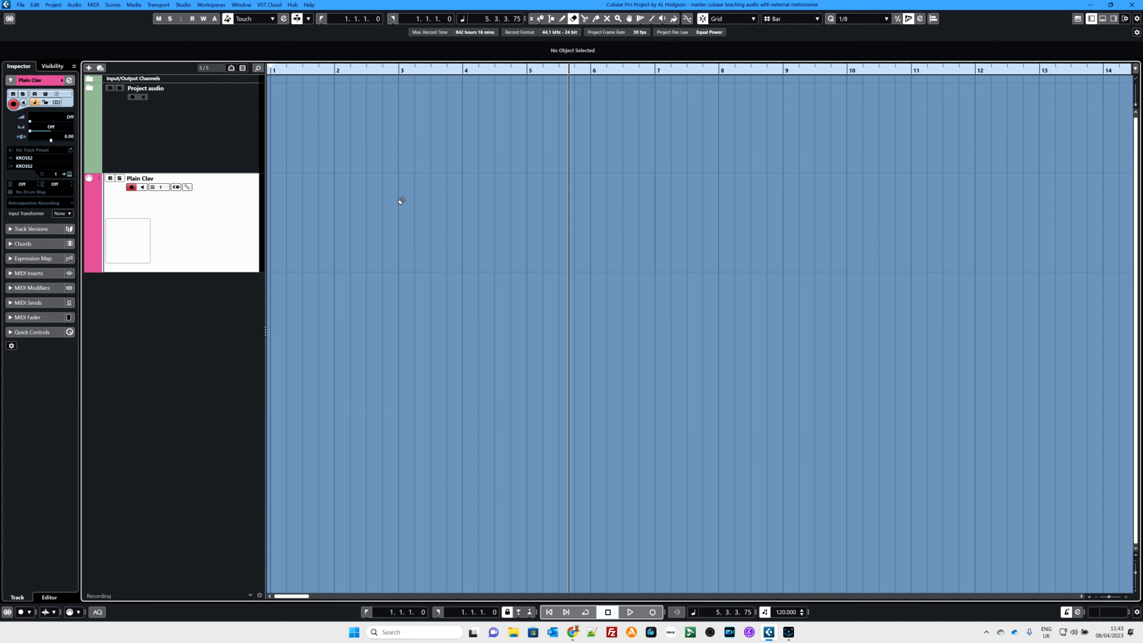
key("ctrl+z")
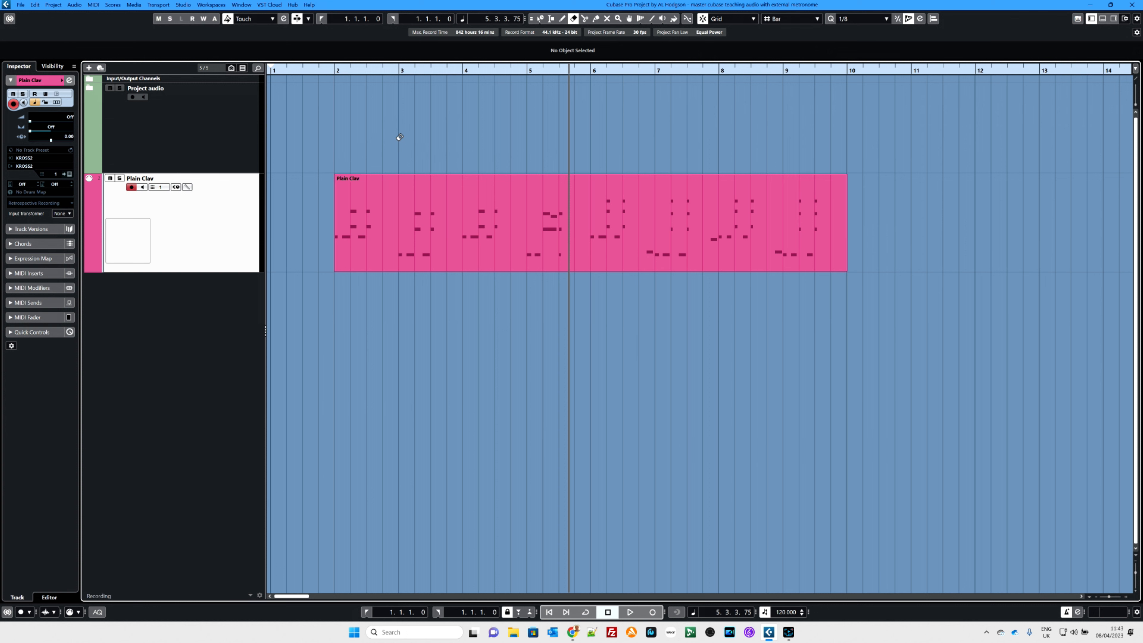
- Return to the Object Selection tool, place the project cursor at bar 2 and select the Plain Clav part
key("1")
left_click(335, 69)
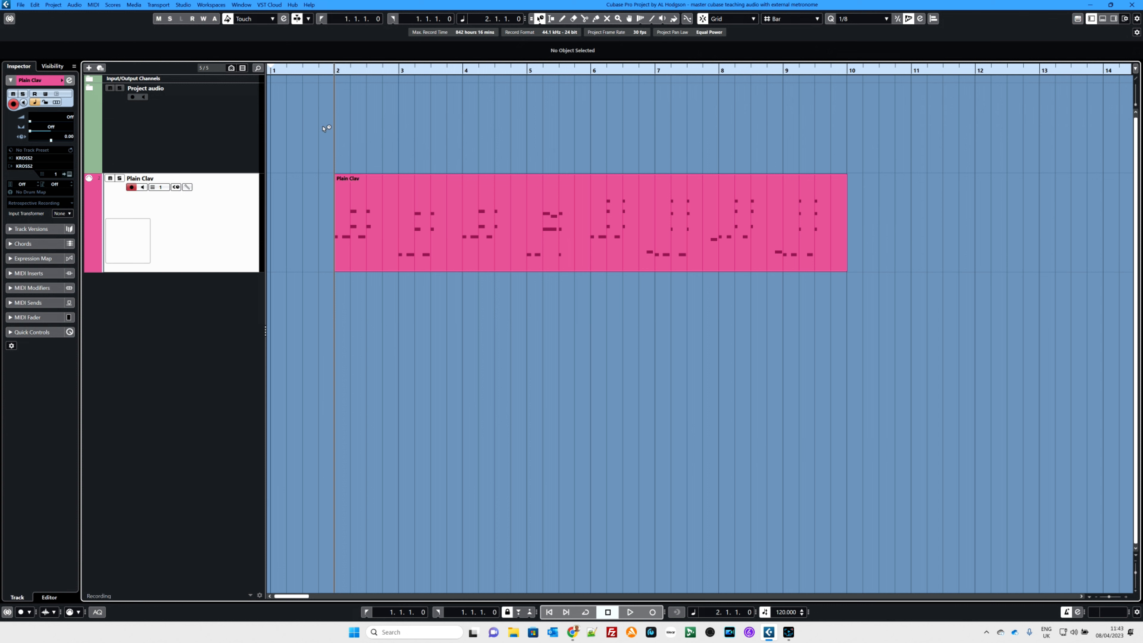
left_click(379, 198)
mouse_move(383, 205)
left_mouse_down()
mouse_move(433, 206)
mouse_move(383, 195)
mouse_move(427, 194)
mouse_move(389, 197)
left_mouse_up()
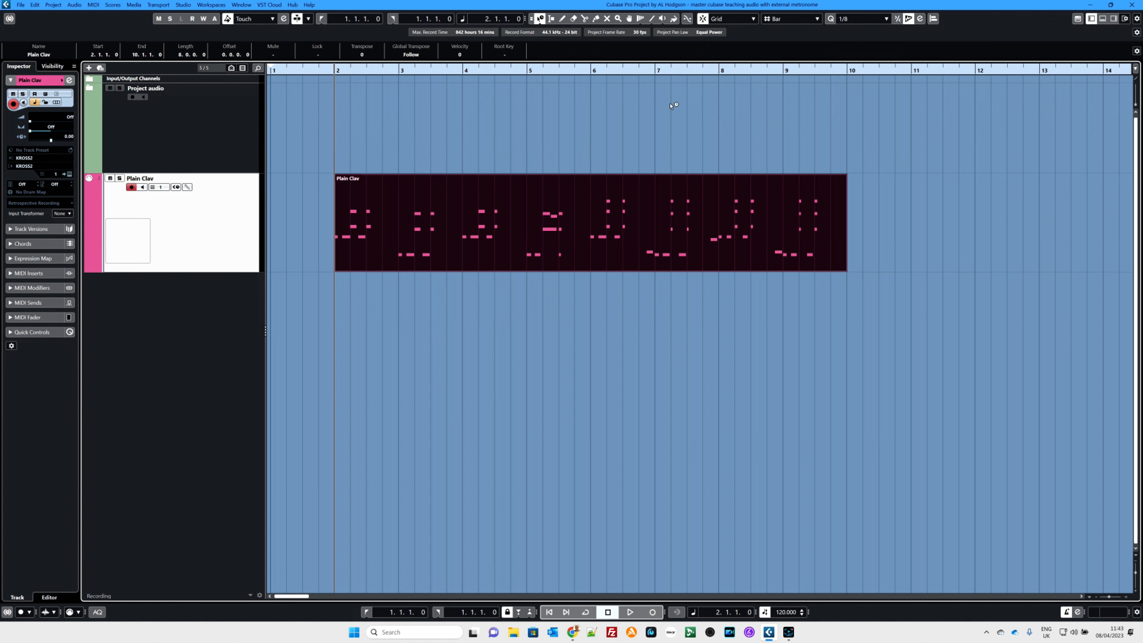
- Turn off snap and move the Plain Clav part freely to about 2.3.3.51
key("j")
left_click(703, 19)
left_click_drag(387, 207, 430, 203)
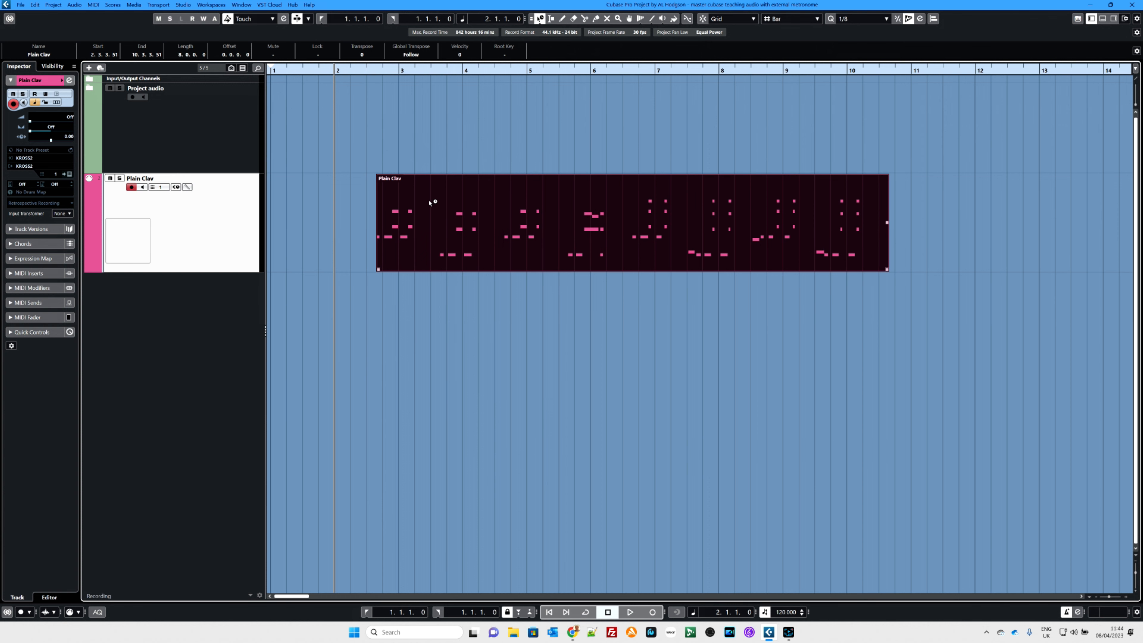
- Turn snap back on, set the grid type to Use Quantize and move the Plain Clav part to start at 3.3.3.0
left_click(702, 21)
left_click(789, 20)
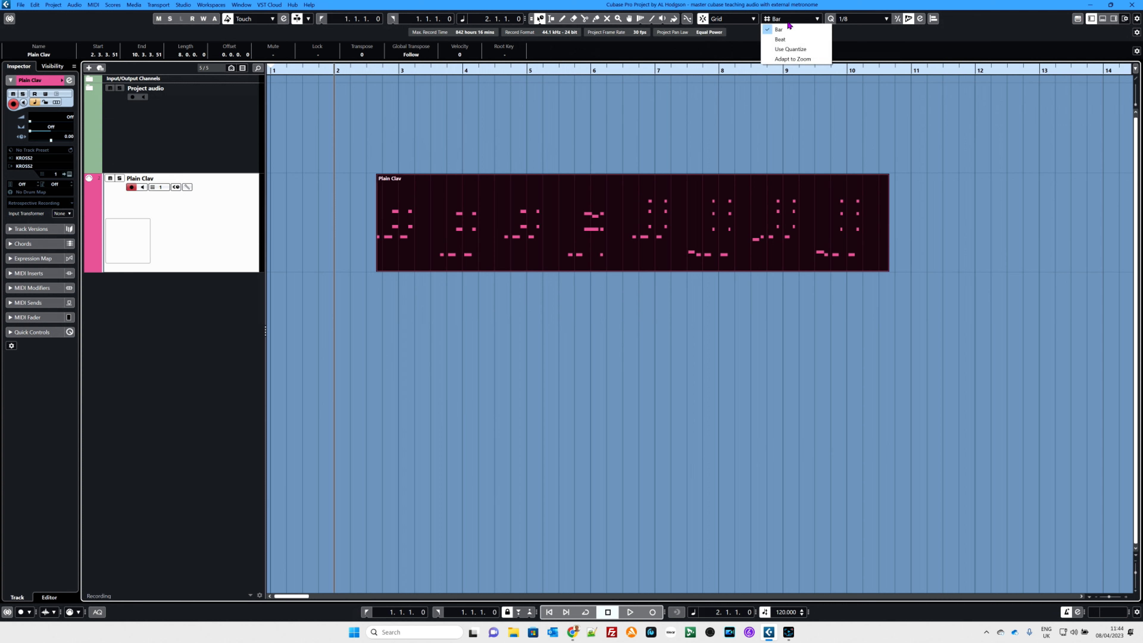
left_click(784, 51)
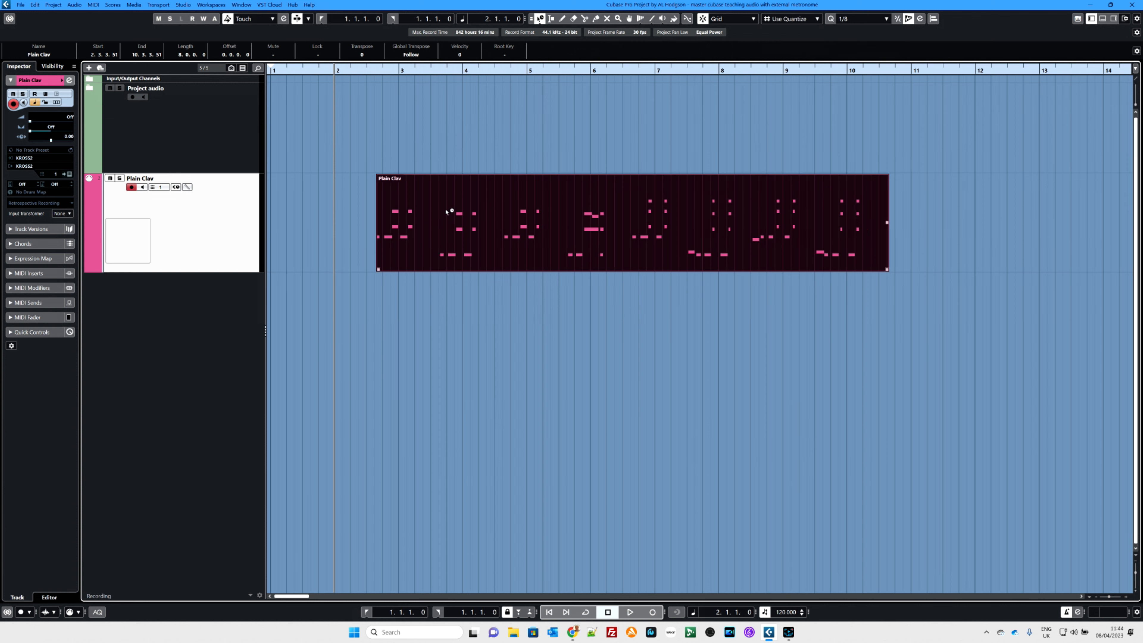
left_click_drag(447, 211, 523, 193)
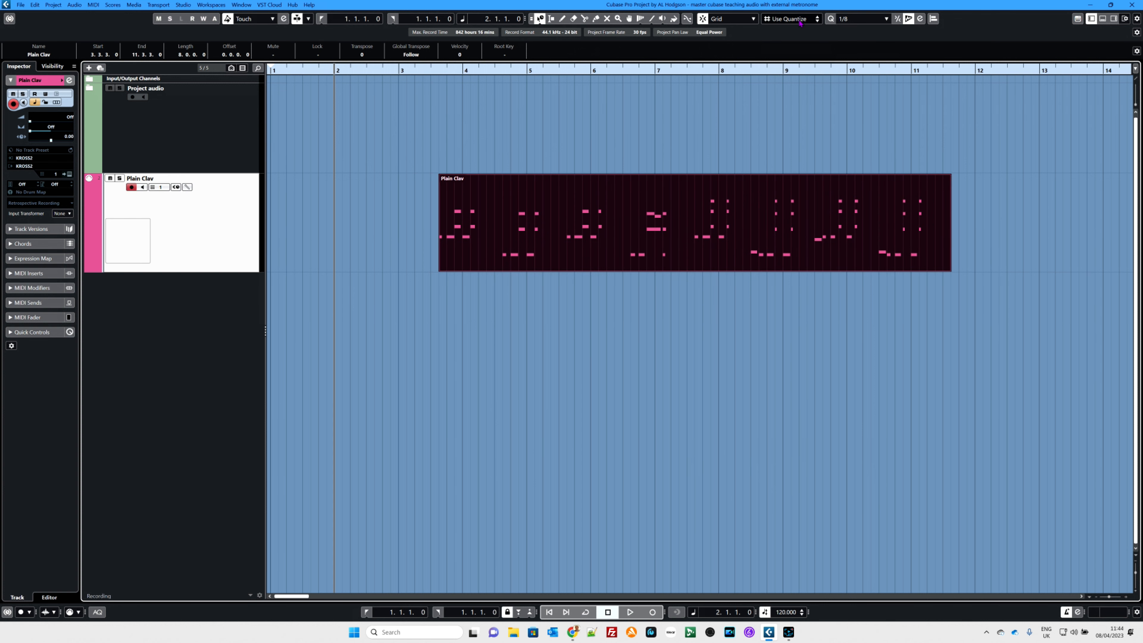
- Set the quantize preset to 1/4 and move the Plain Clav part back to start at bar 2
left_click(858, 19)
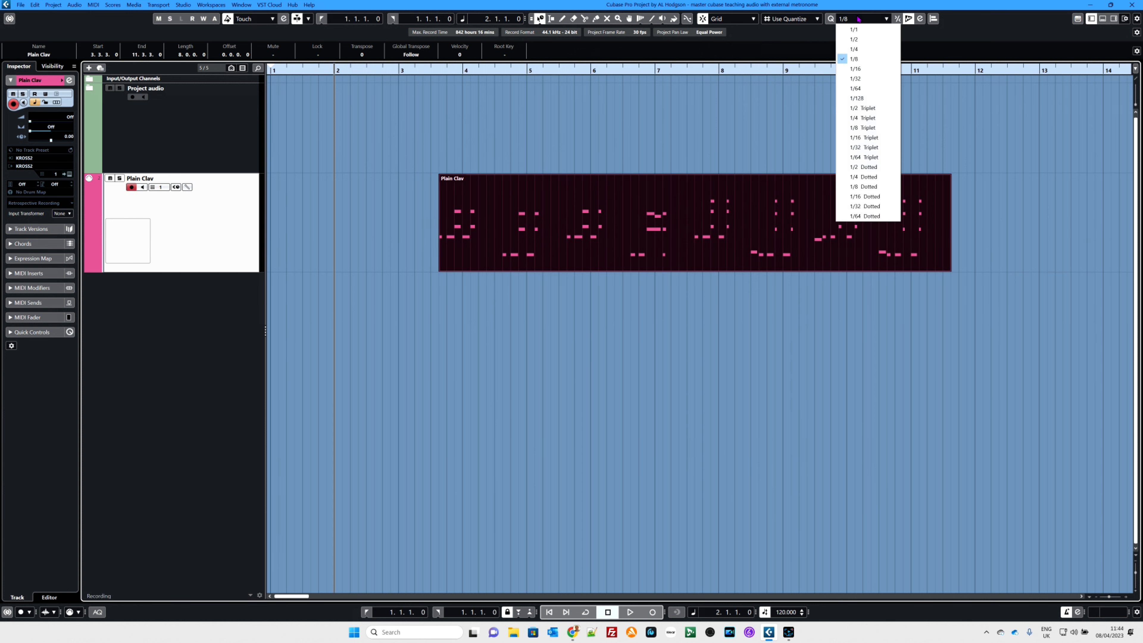
left_click(856, 49)
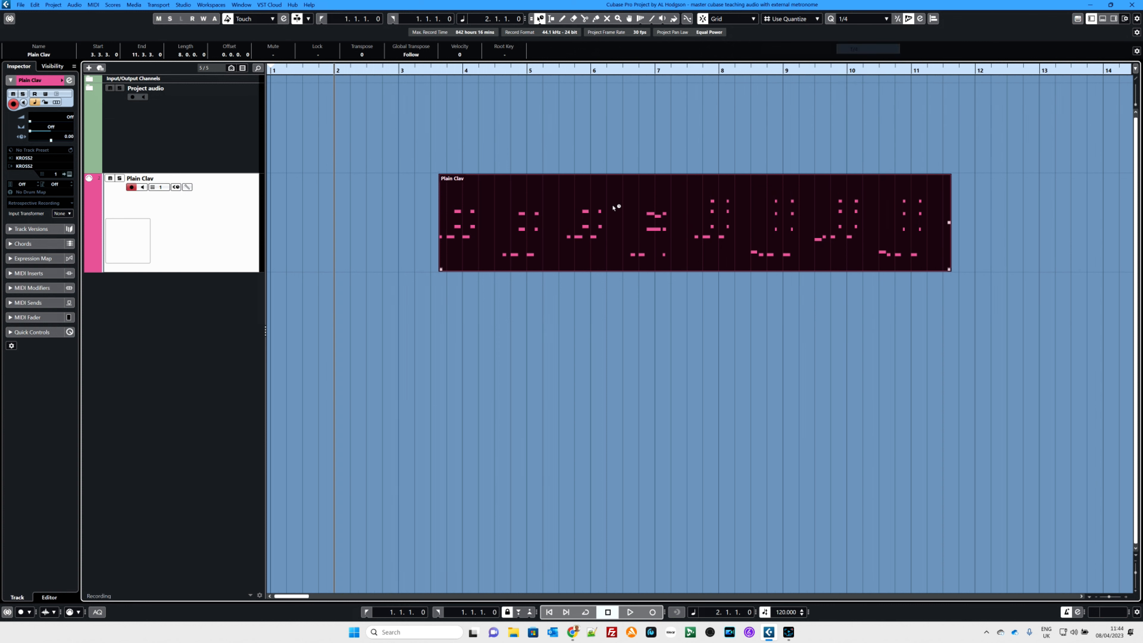
left_click_drag(575, 210, 541, 209)
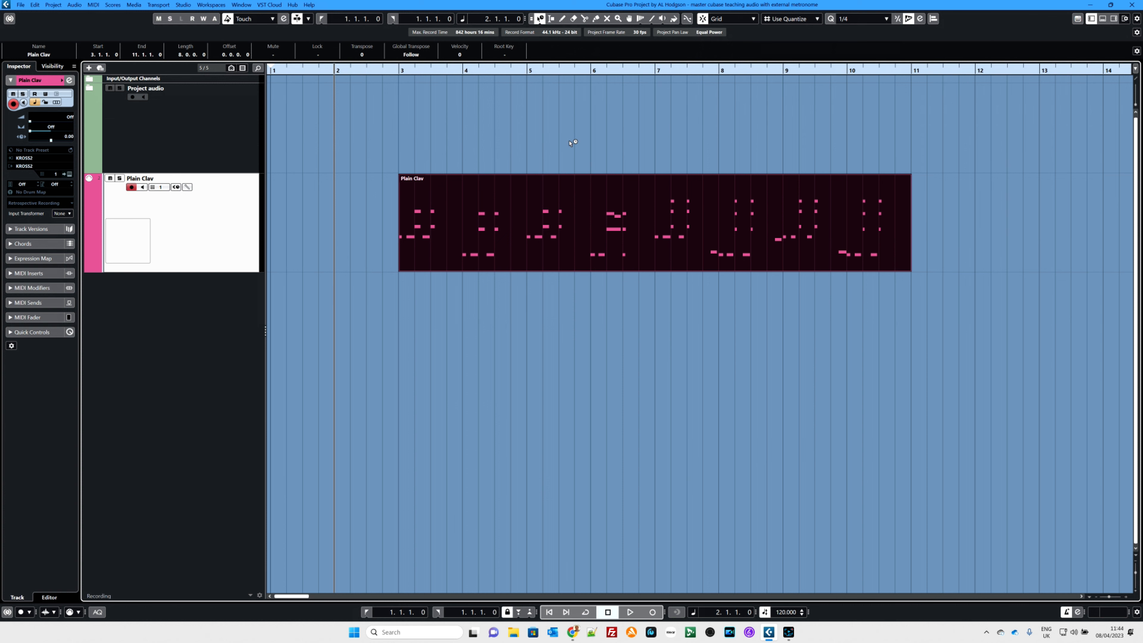
left_click_drag(539, 196, 486, 196)
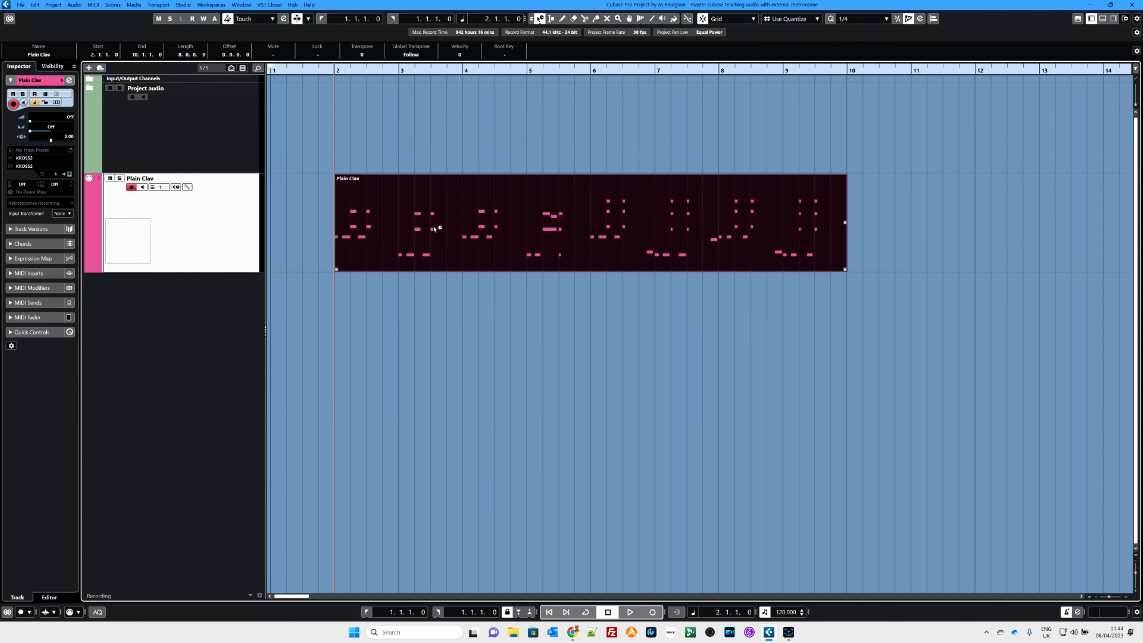
- Open the Plain Clav part in the key editor and play it from bar 2
double_click(465, 218)
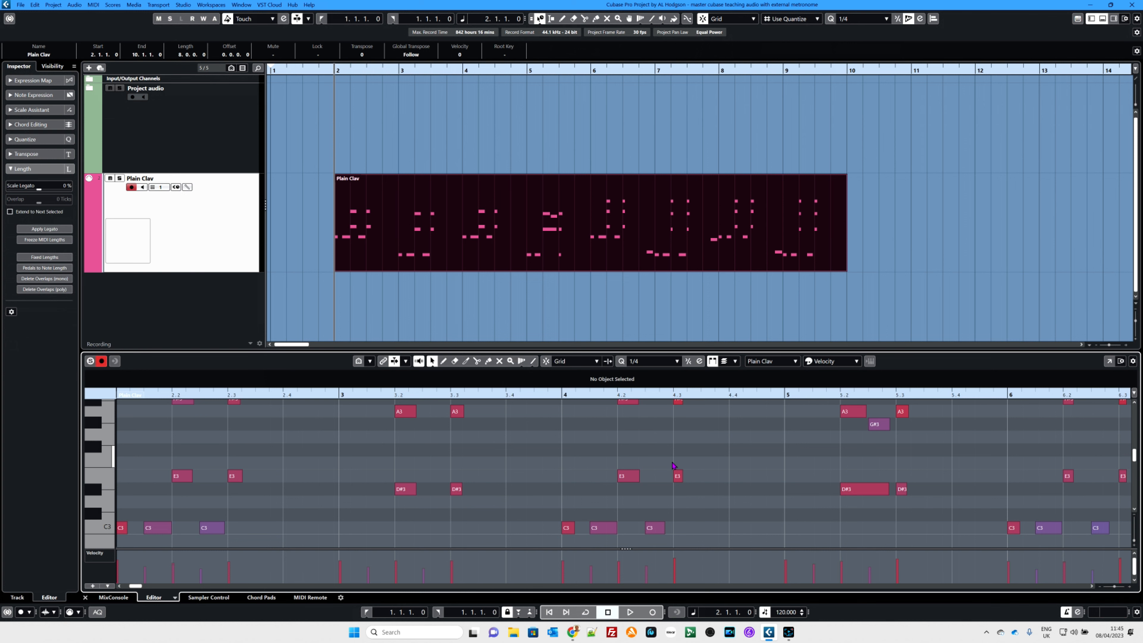
key("Home")
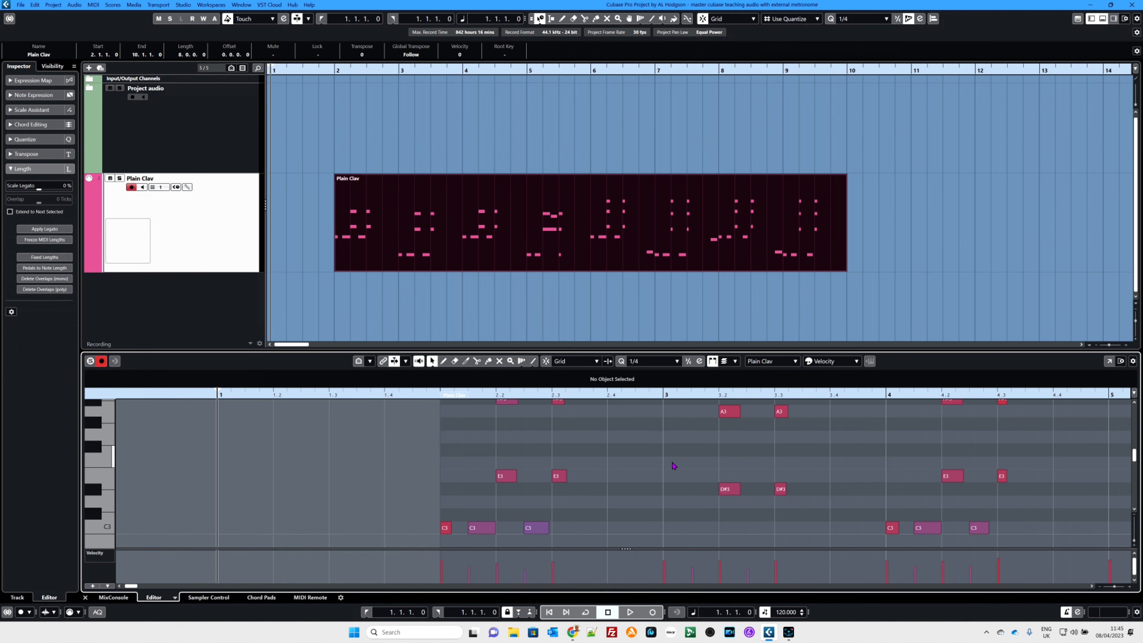
left_click(336, 73)
key("space")
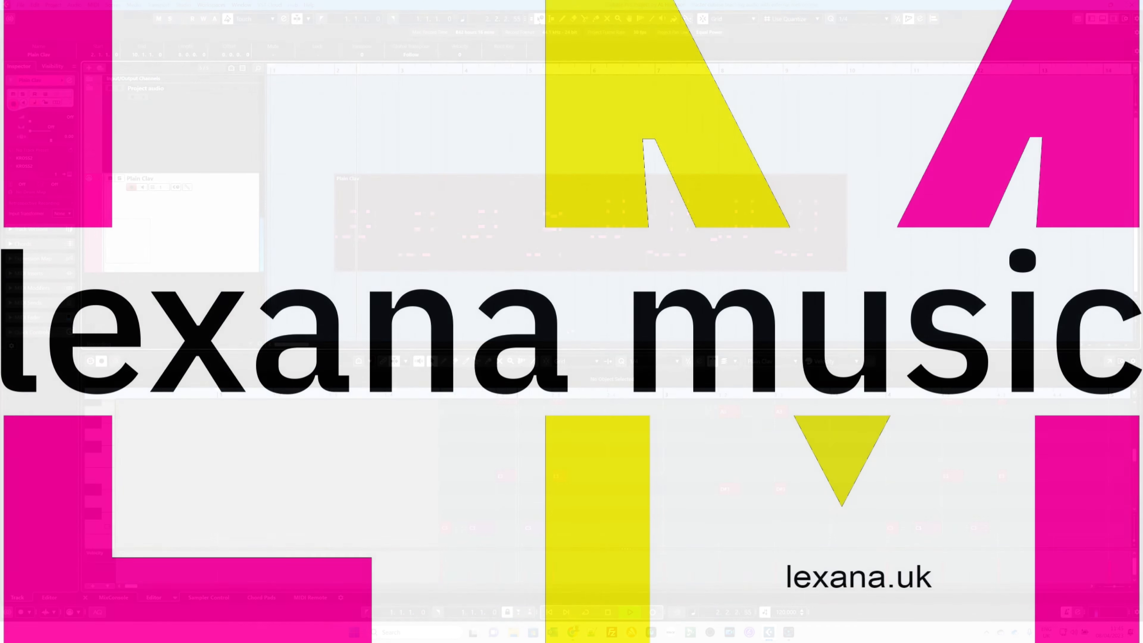